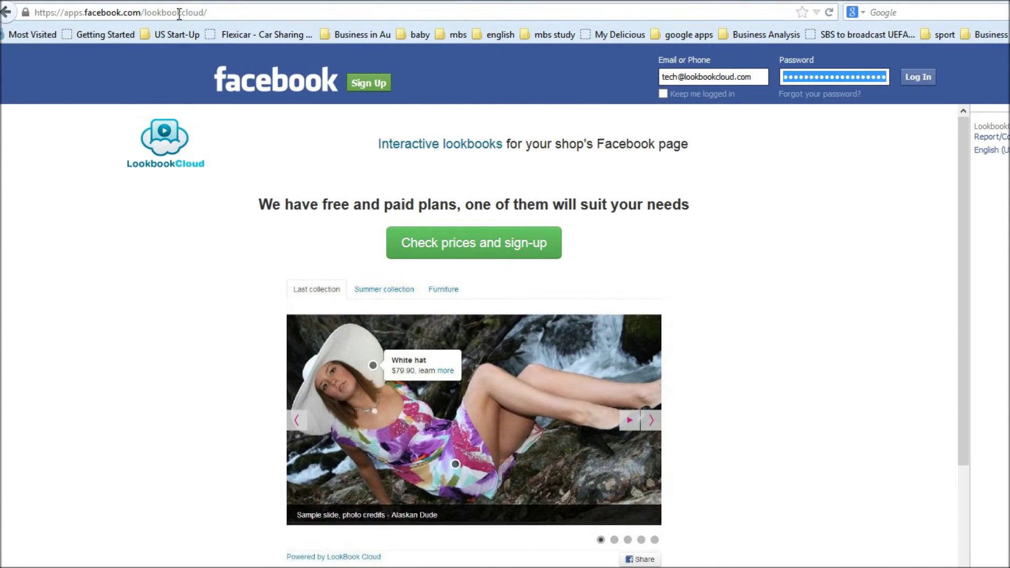
# Log in to Facebook with the account's e-mail address and password
pyautogui.click(917, 79)
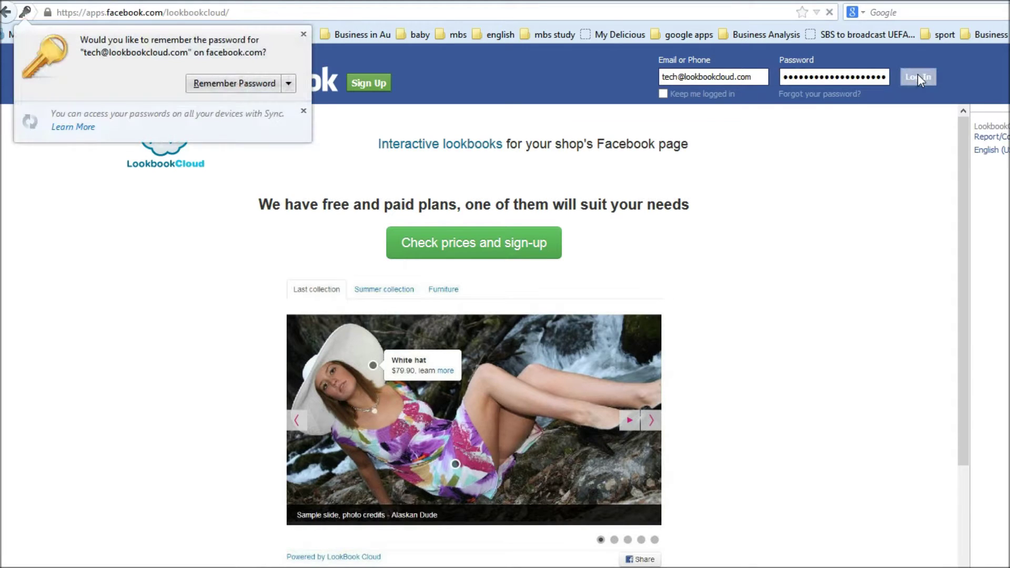
# Dismiss the save-password prompt, start sign-up, and grant LookbookCloud profile, friend list and email access
pyautogui.click(304, 34)
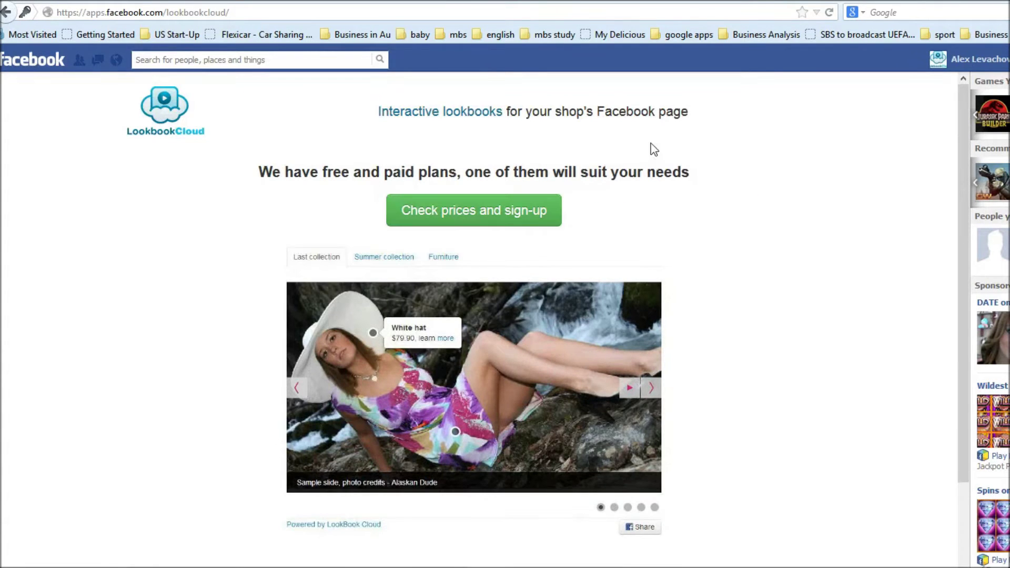
pyautogui.click(490, 213)
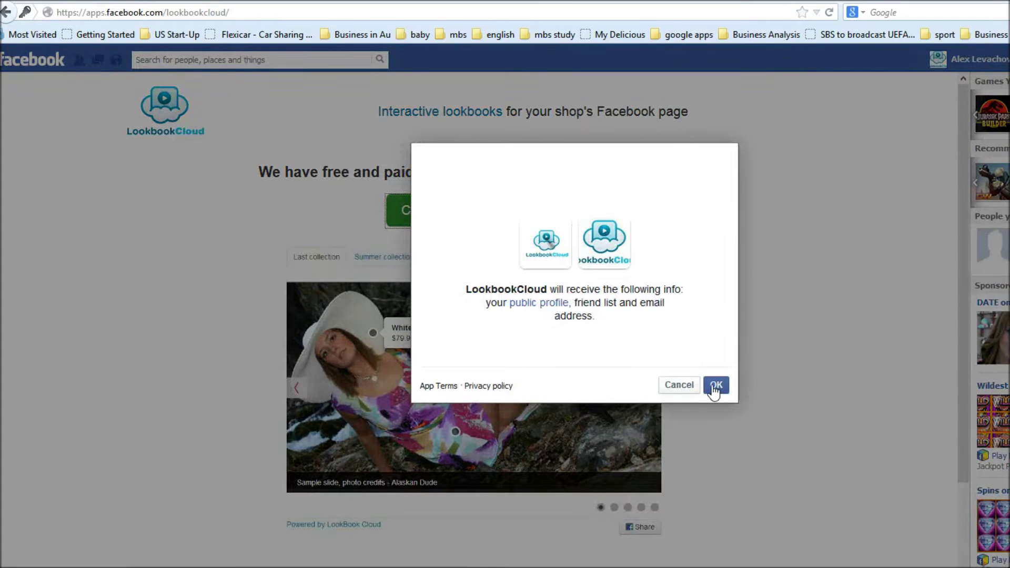
pyautogui.click(716, 386)
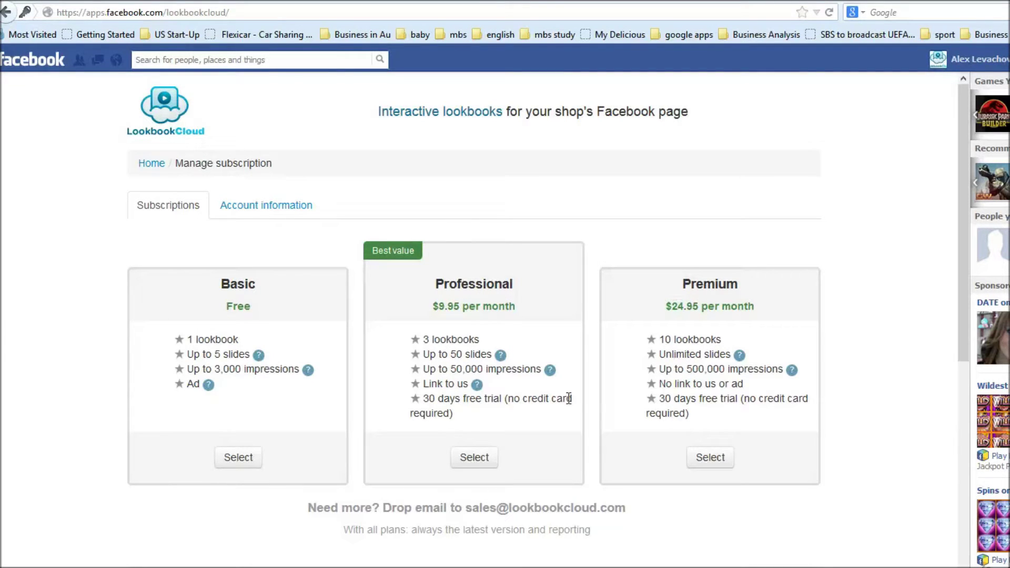
# Select the free Basic plan, accept the terms and conditions, and subscribe
pyautogui.moveTo(569, 398); pyautogui.dragTo(608, 460)
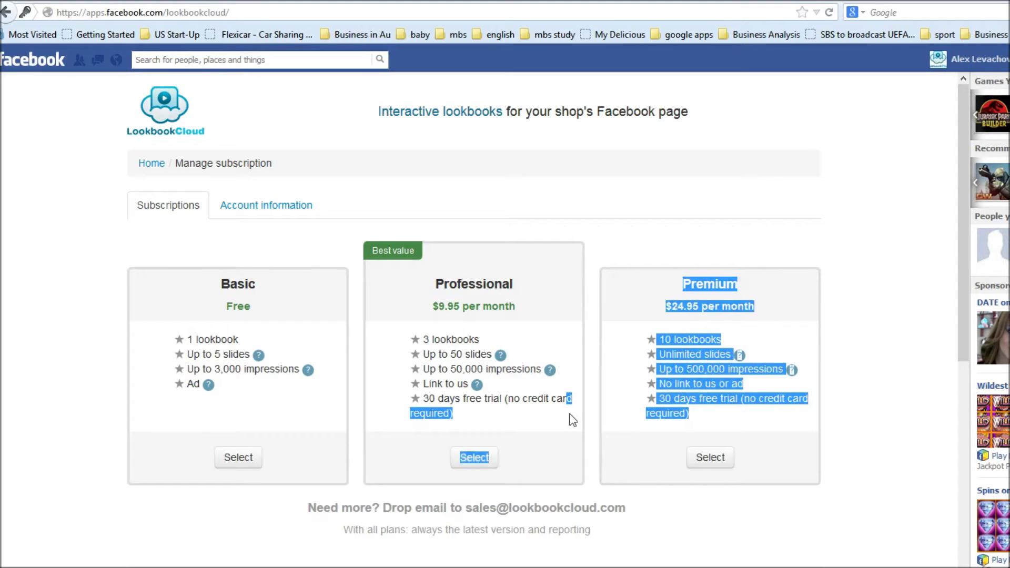
pyautogui.click(565, 316)
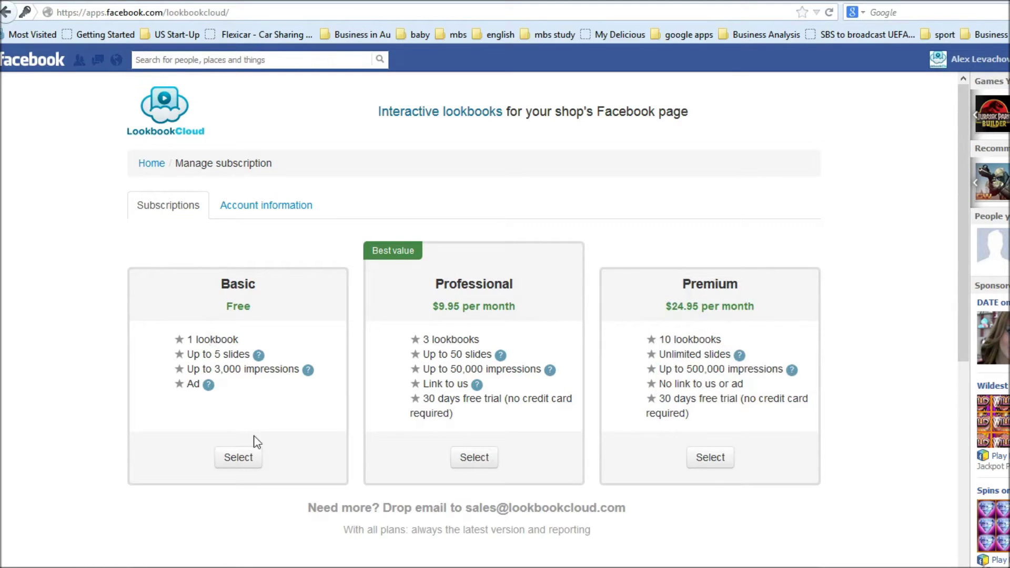
pyautogui.click(242, 458)
pyautogui.scroll(-7, 243, 463)
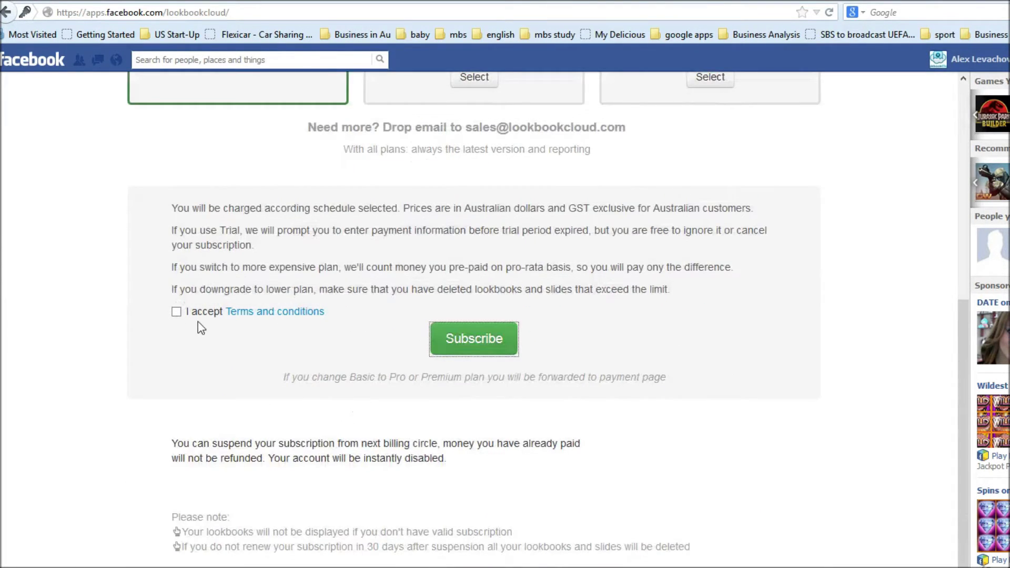
pyautogui.click(176, 312)
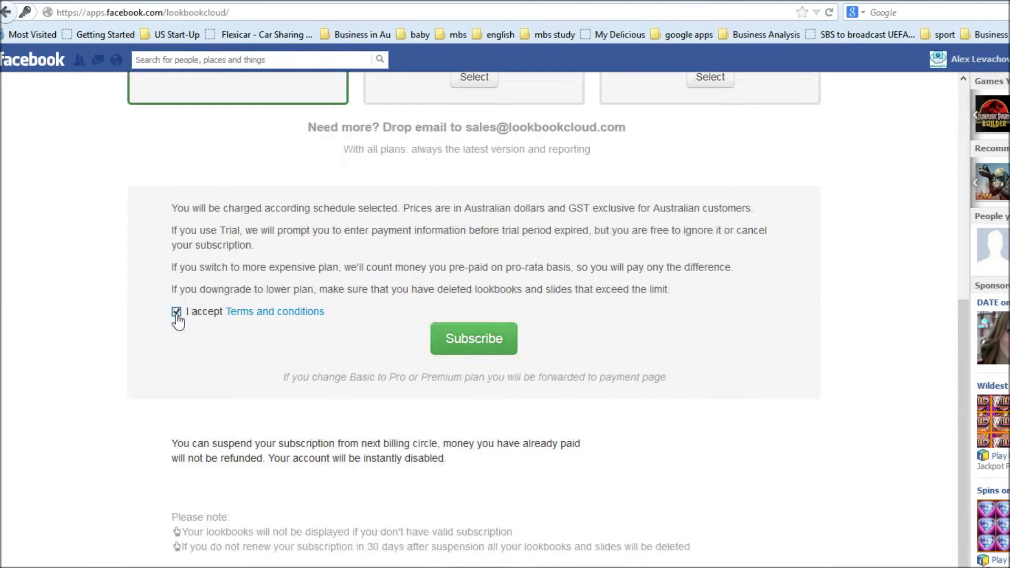
pyautogui.click(468, 349)
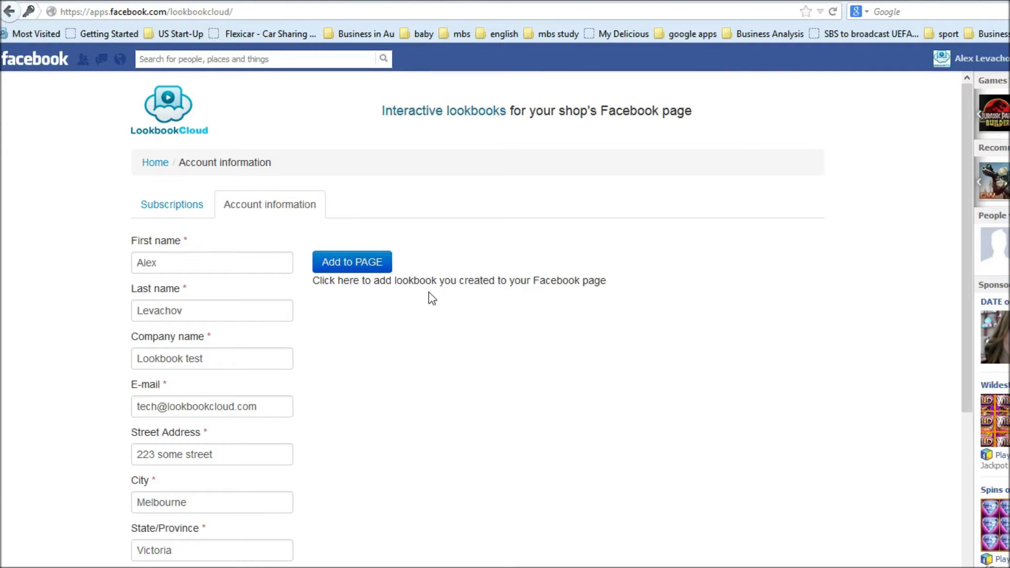
# Return to the LookbookCloud home page and open the Lookbooks management list
pyautogui.scroll(-2, 431, 298)
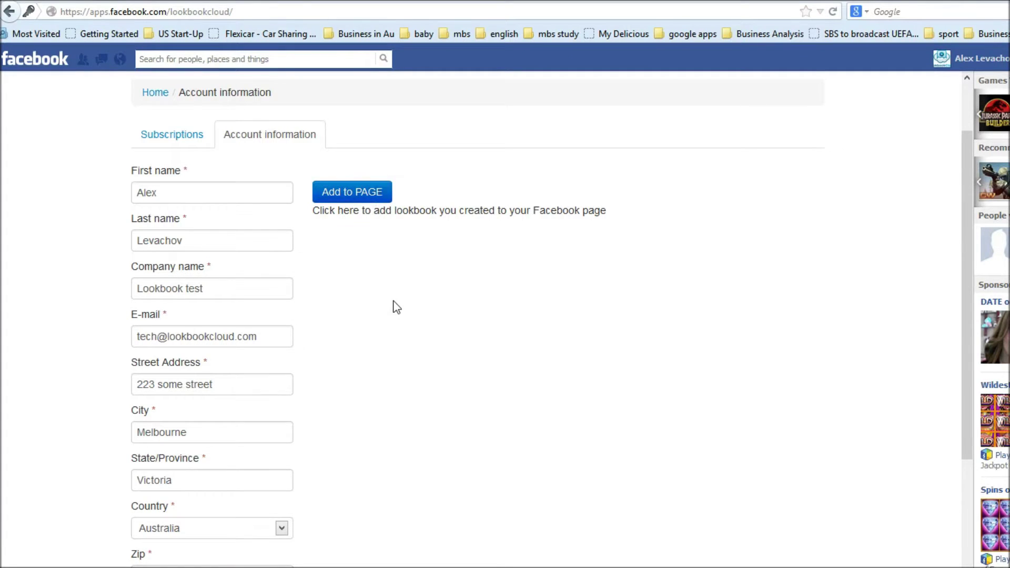
pyautogui.scroll(-2, 396, 306)
pyautogui.scroll(4, 397, 307)
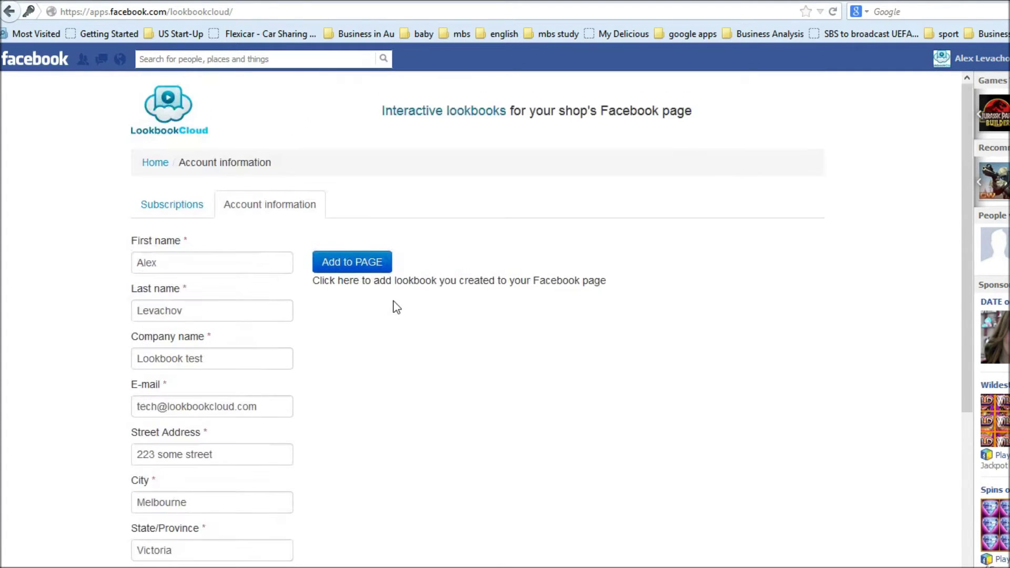
pyautogui.click(154, 163)
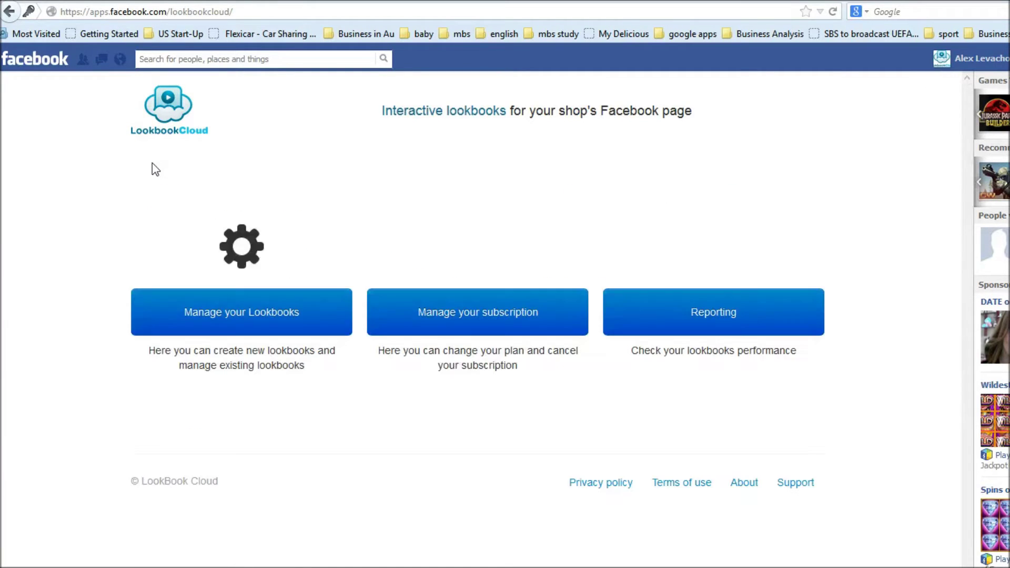
pyautogui.click(276, 313)
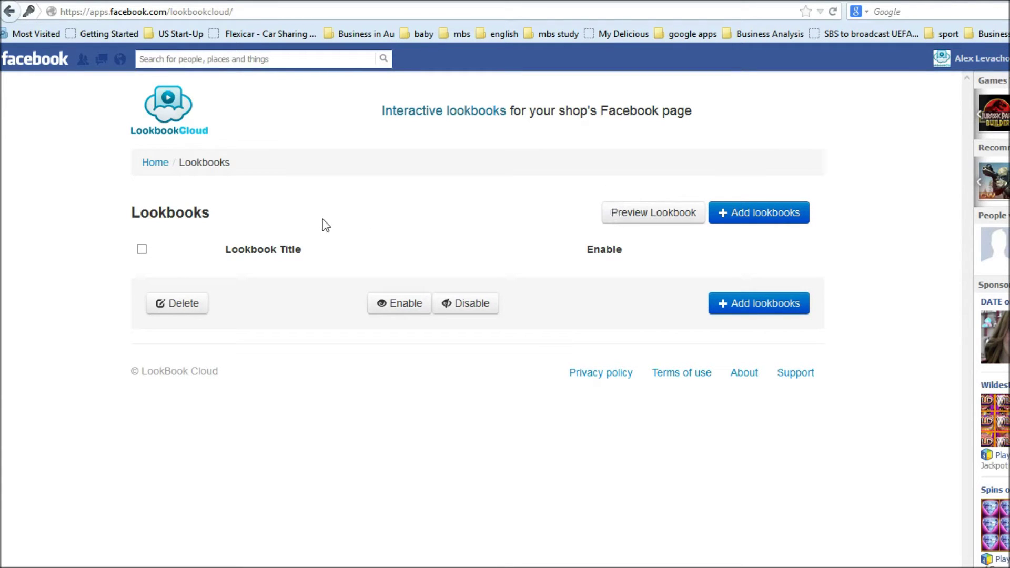
# Add a lookbook titled 'Test' and open its Slides page
pyautogui.click(766, 217)
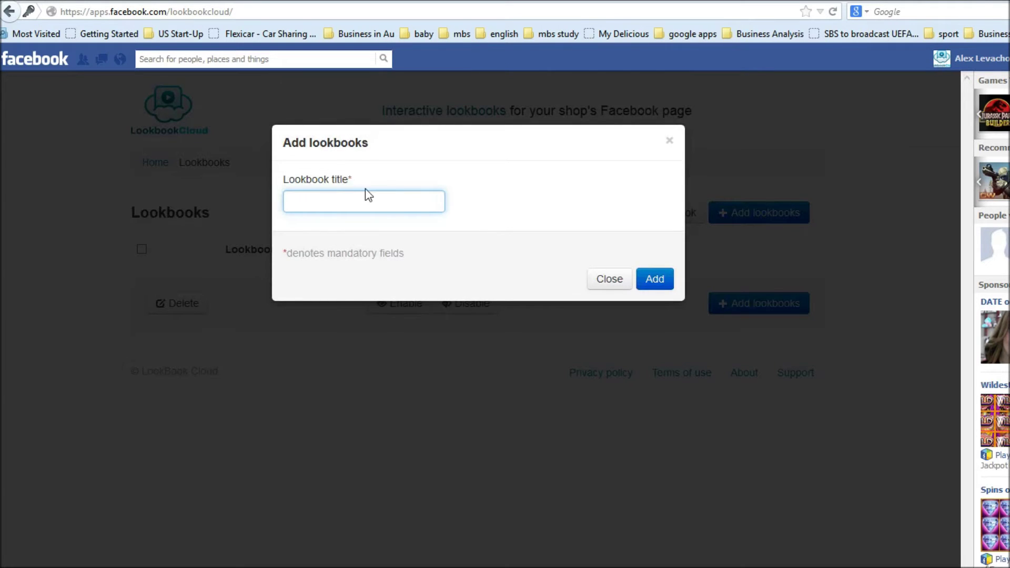
pyautogui.write('Test')
pyautogui.click(655, 284)
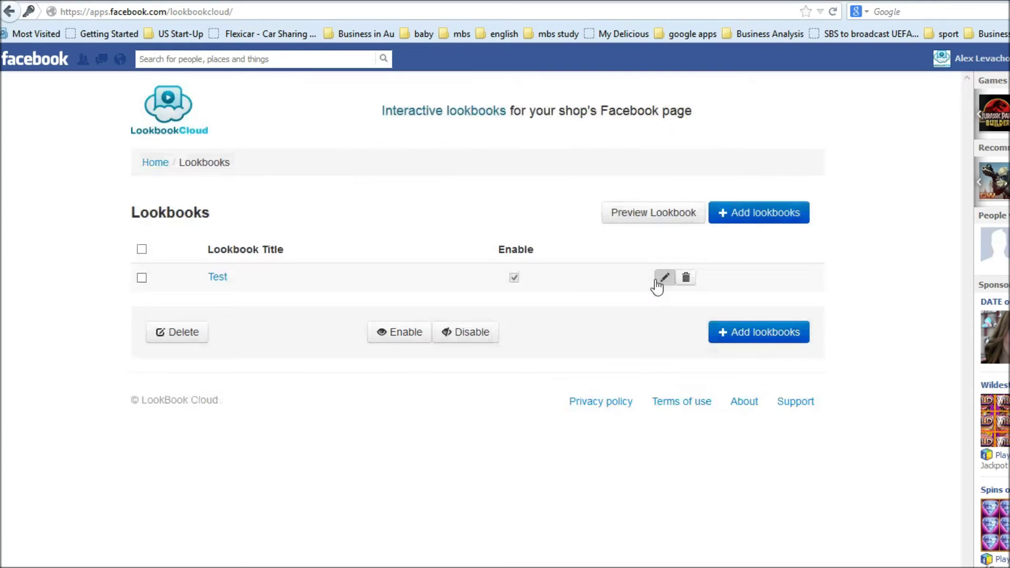
pyautogui.click(222, 282)
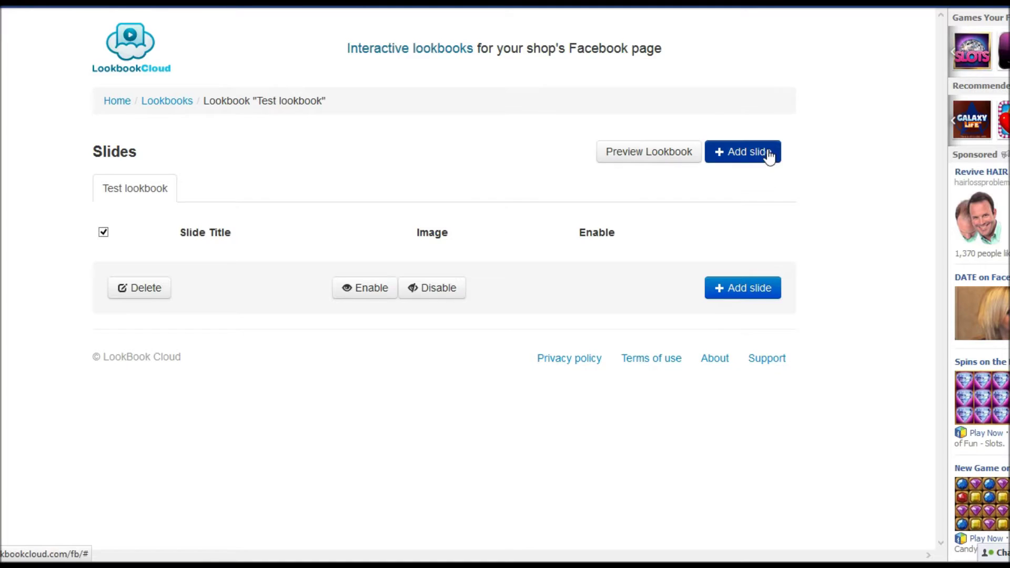
# Add slide 'test slide 1' using the image photo credits Vox Efx.jpg
pyautogui.click(796, 214)
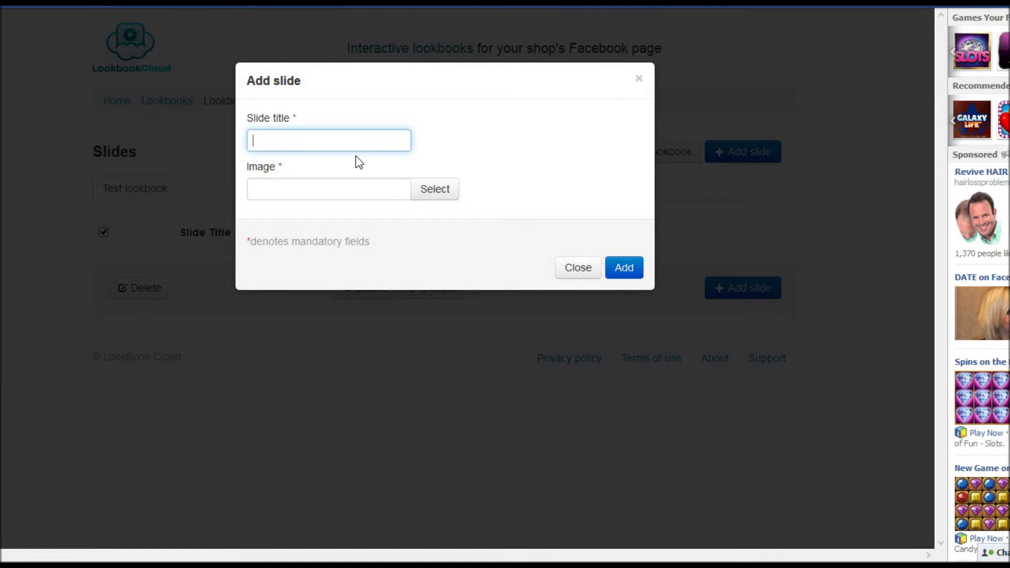
pyautogui.write('test slide 1')
pyautogui.click(452, 193)
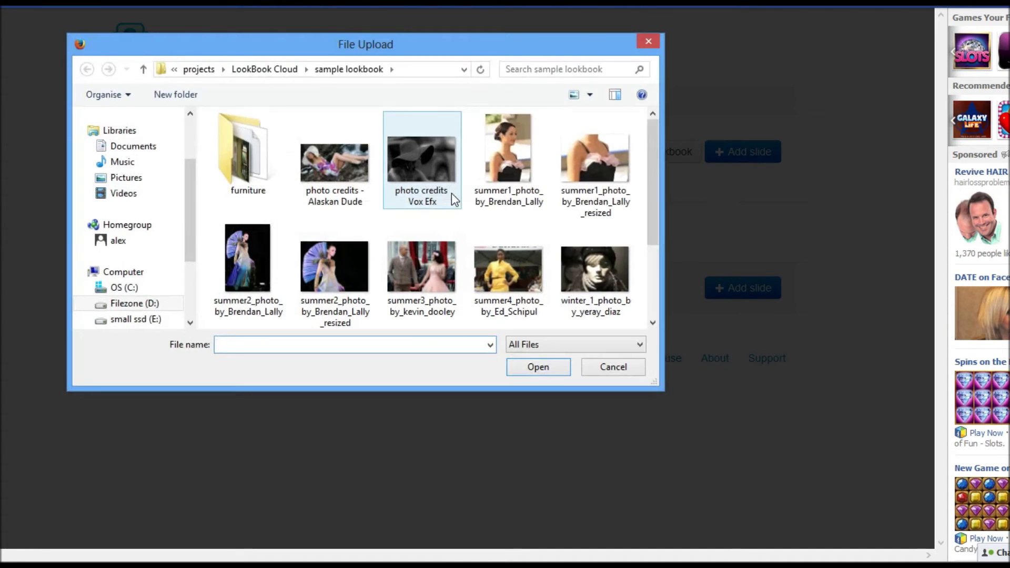
pyautogui.doubleClick(423, 177)
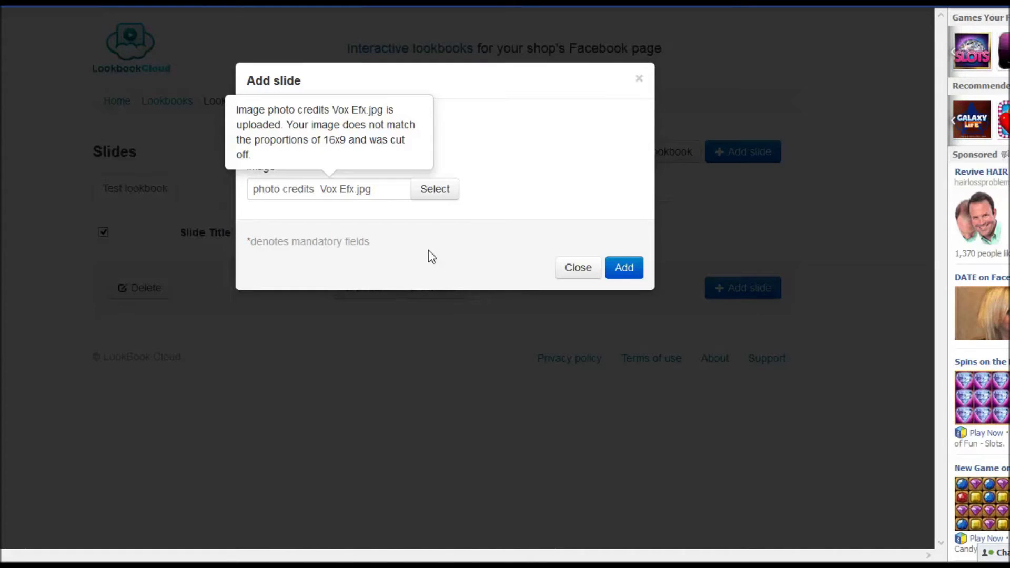
pyautogui.click(631, 275)
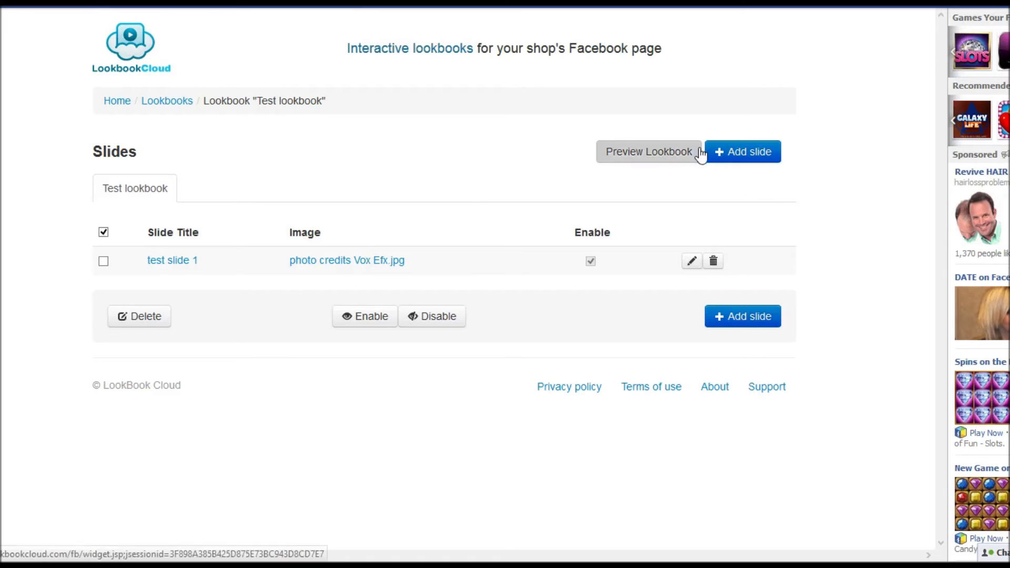
# Add a second slide 'Test slide 2' with the image summer3_photo_by_kevin_dooley.jpg
pyautogui.click(734, 150)
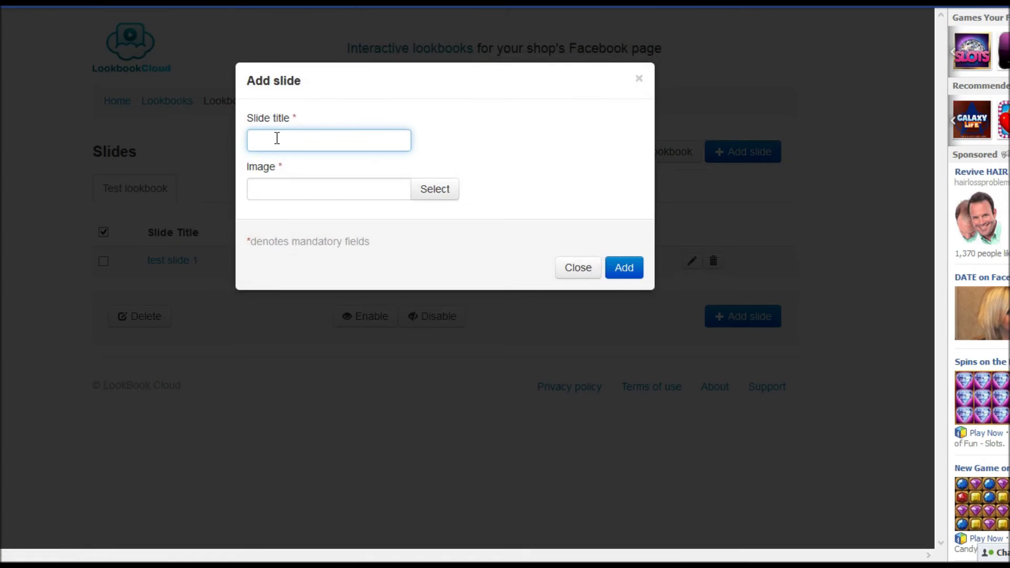
pyautogui.write('Test slide 2')
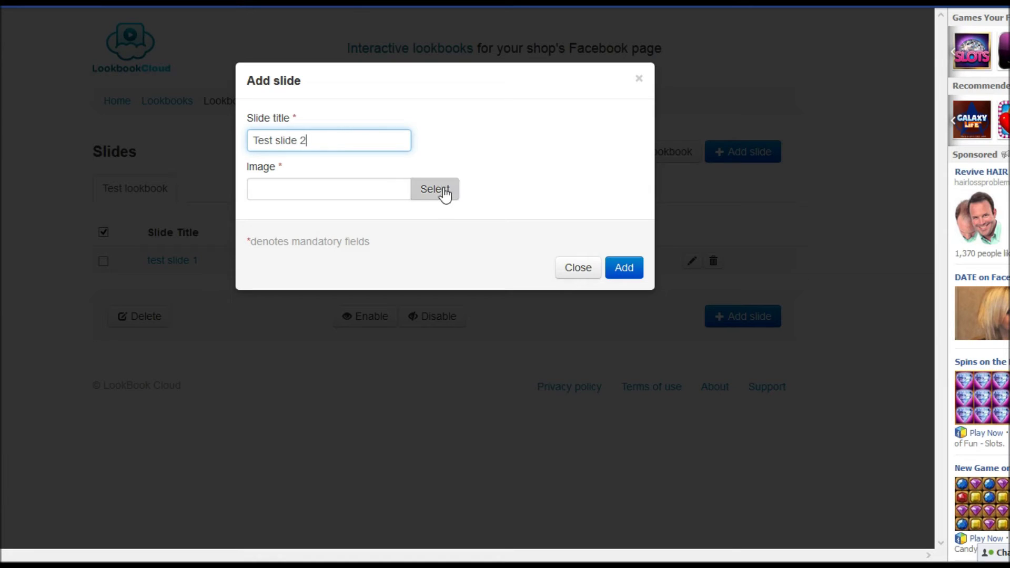
pyautogui.click(443, 193)
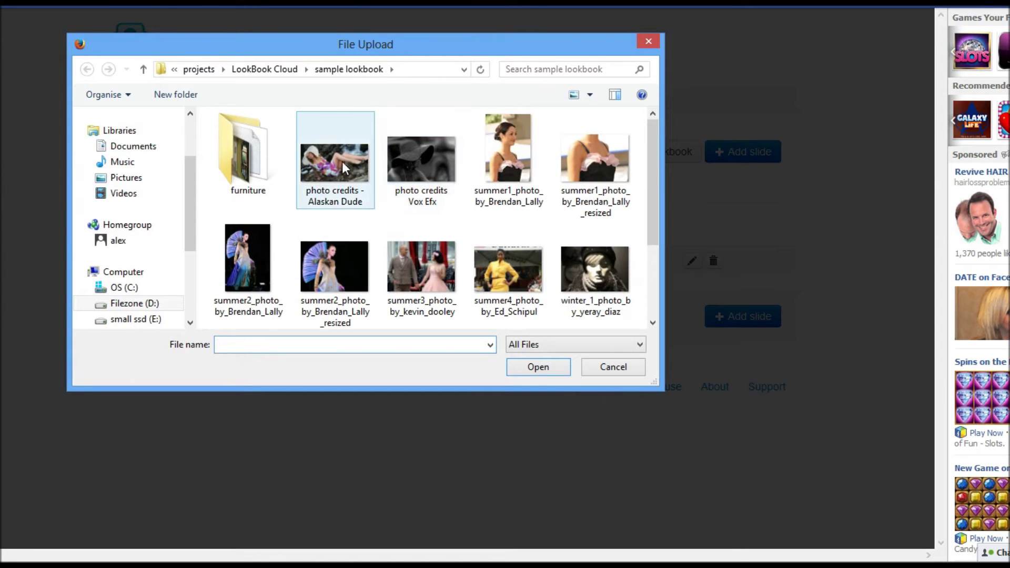
pyautogui.doubleClick(415, 274)
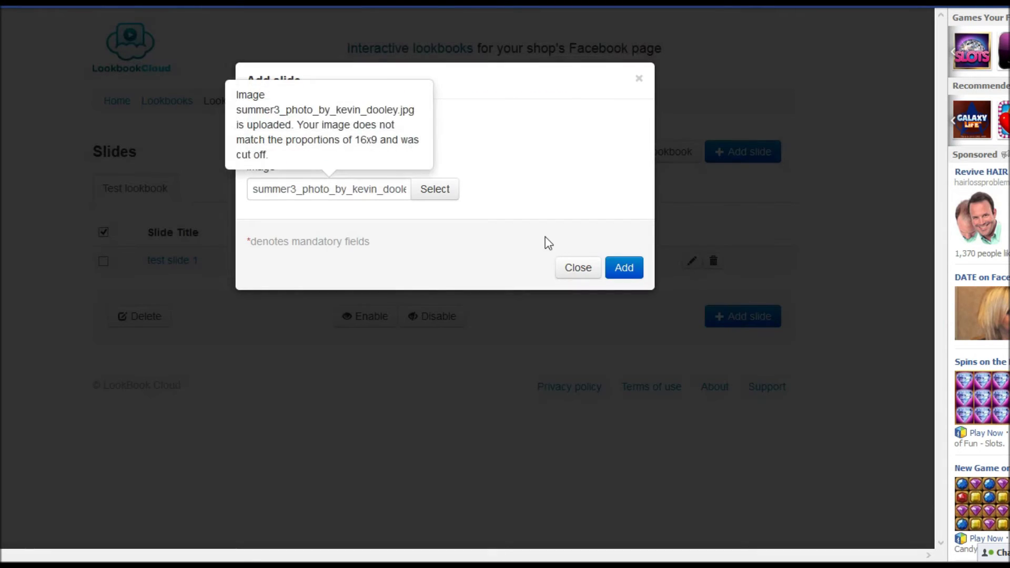
pyautogui.click(618, 269)
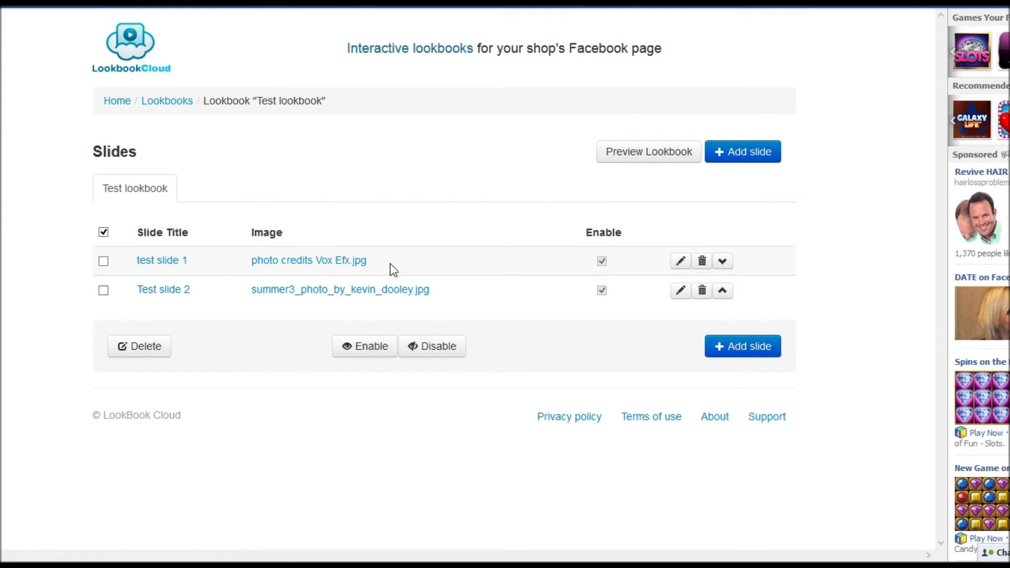
pyautogui.click(332, 261)
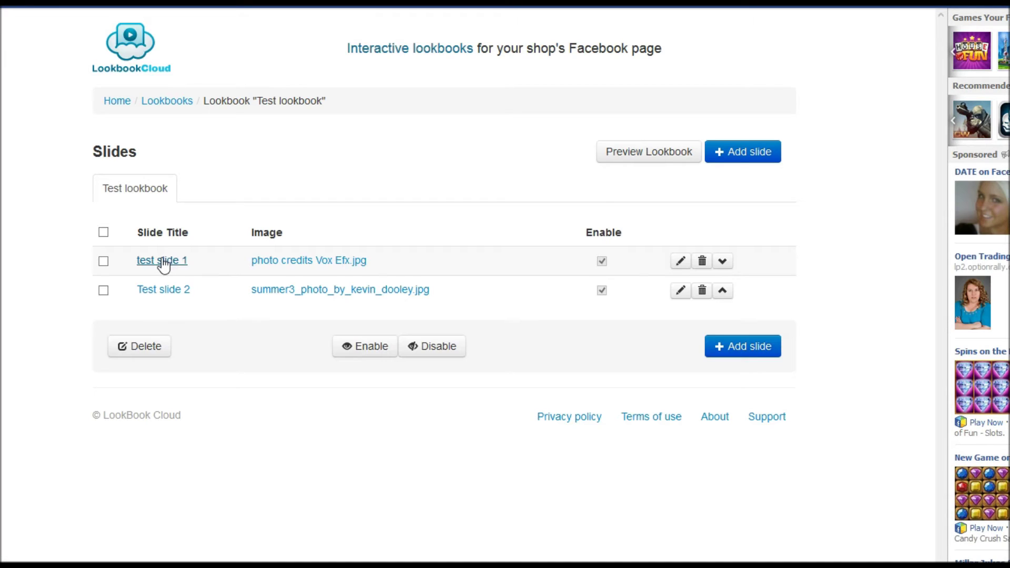
pyautogui.click(163, 261)
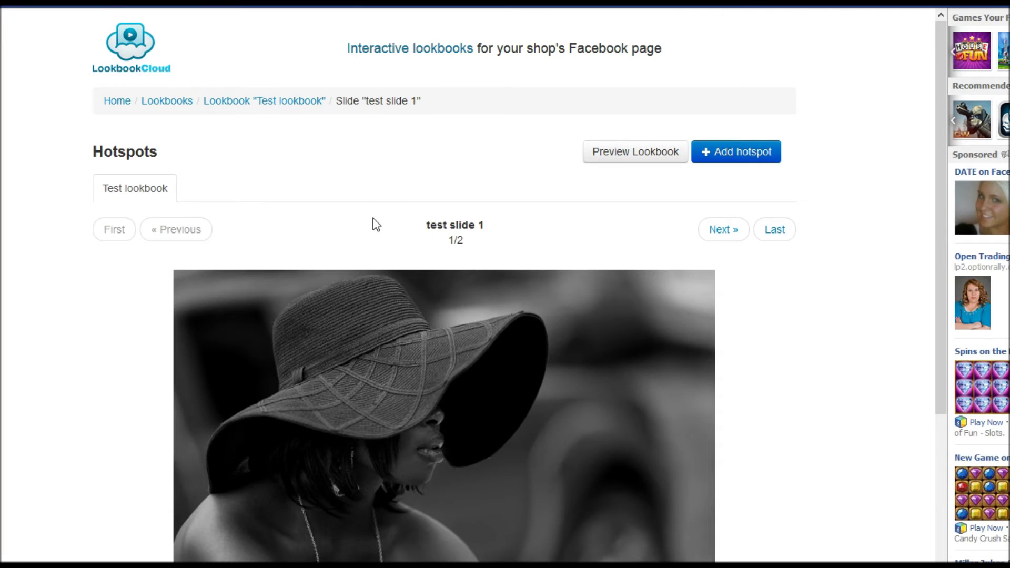
pyautogui.scroll(-3, 387, 213)
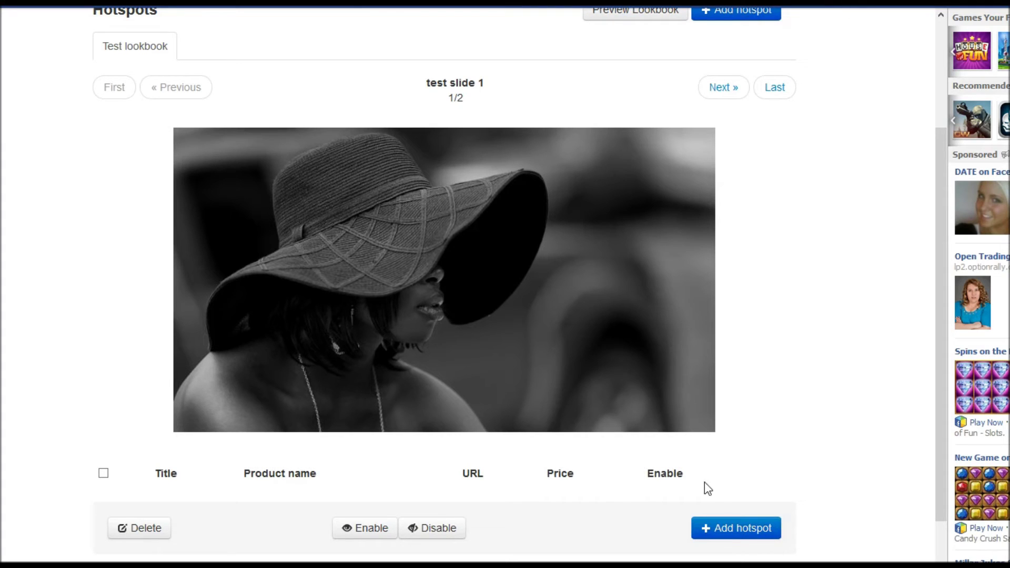
pyautogui.click(741, 528)
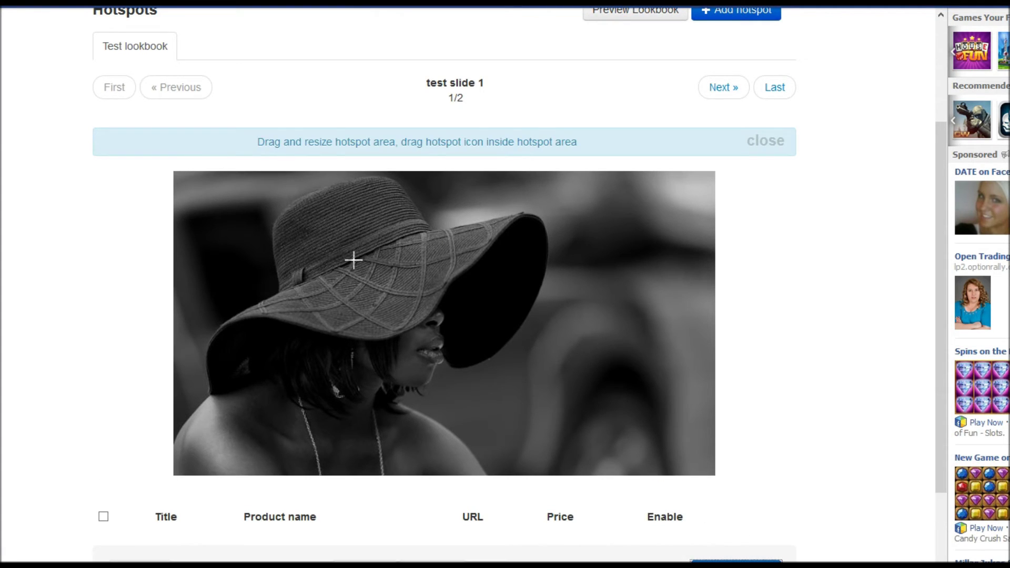
pyautogui.click(326, 235)
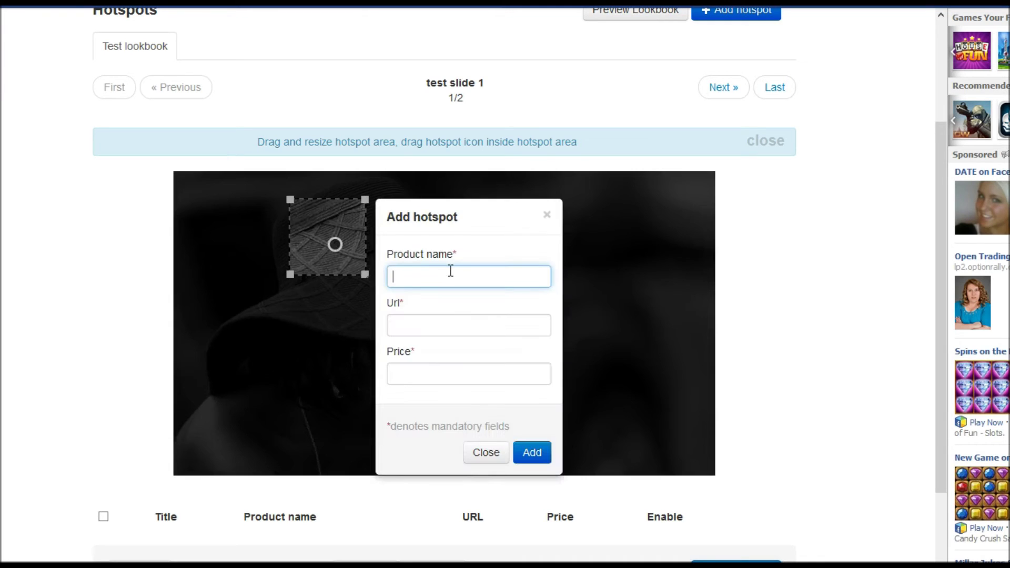
pyautogui.write('Hat')
pyautogui.press('Tab')
pyautogui.write('http://wikipedia.org')
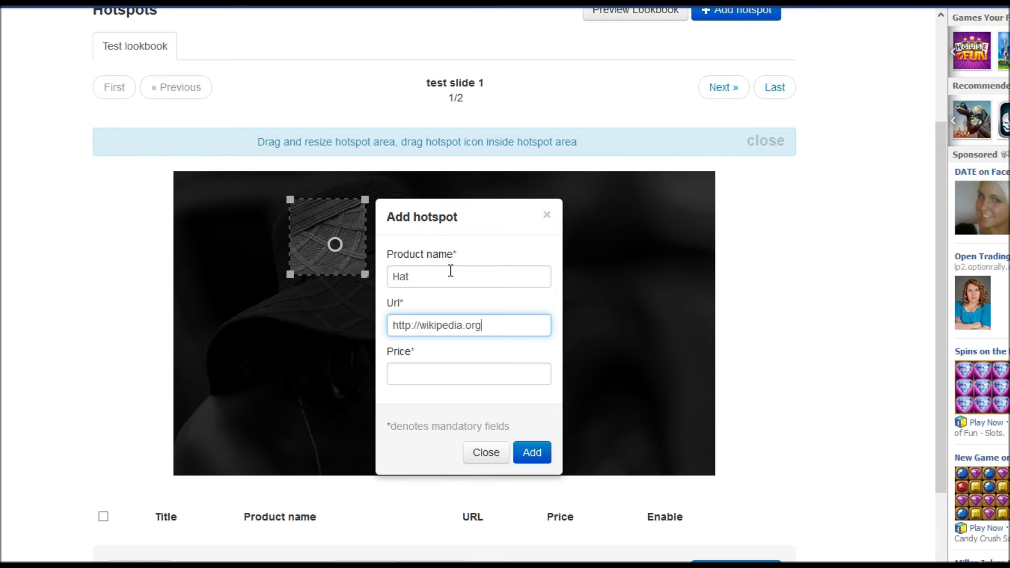
pyautogui.press('Tab')
pyautogui.write('$99')
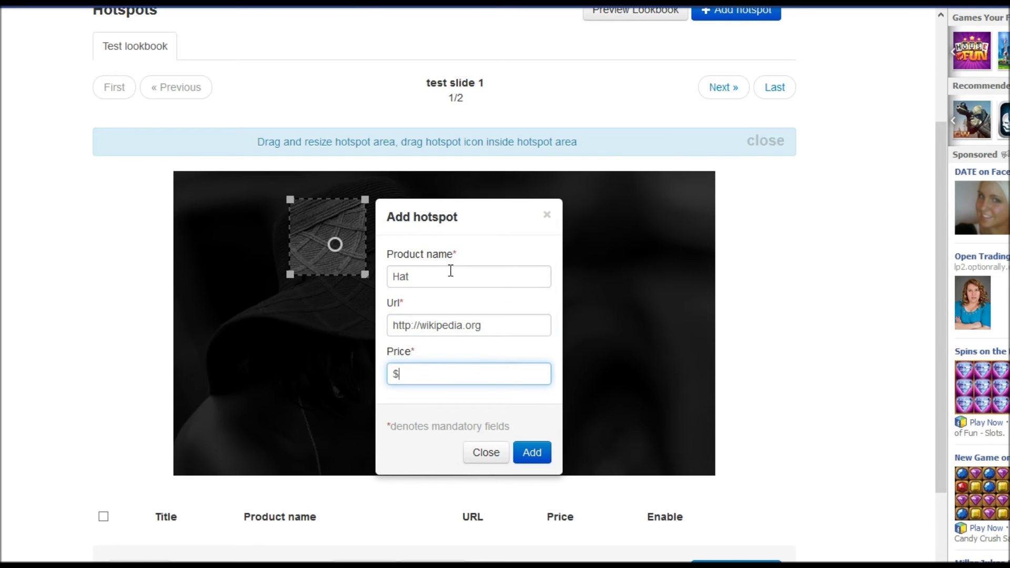
pyautogui.click(539, 451)
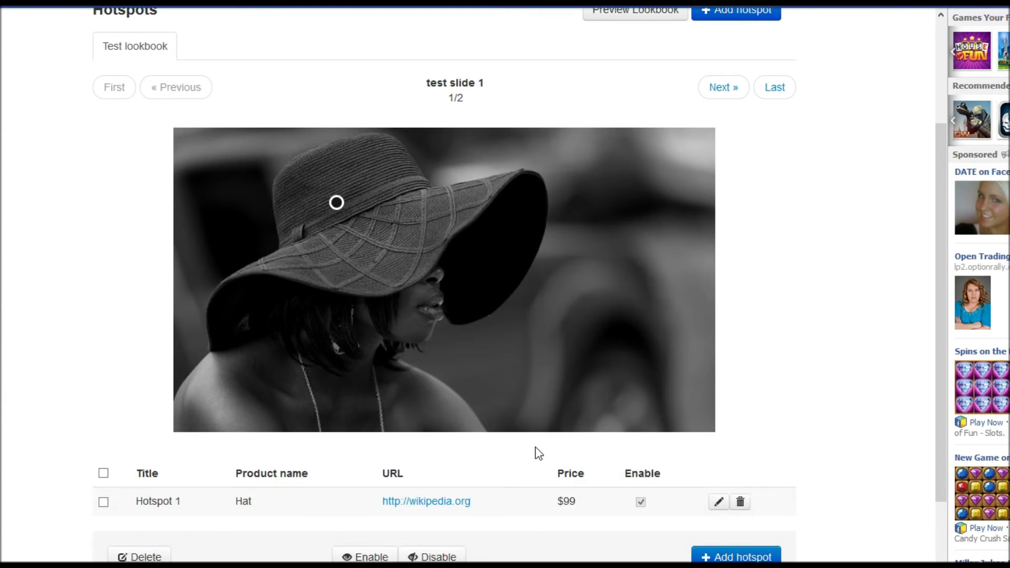
pyautogui.scroll(-2, 539, 453)
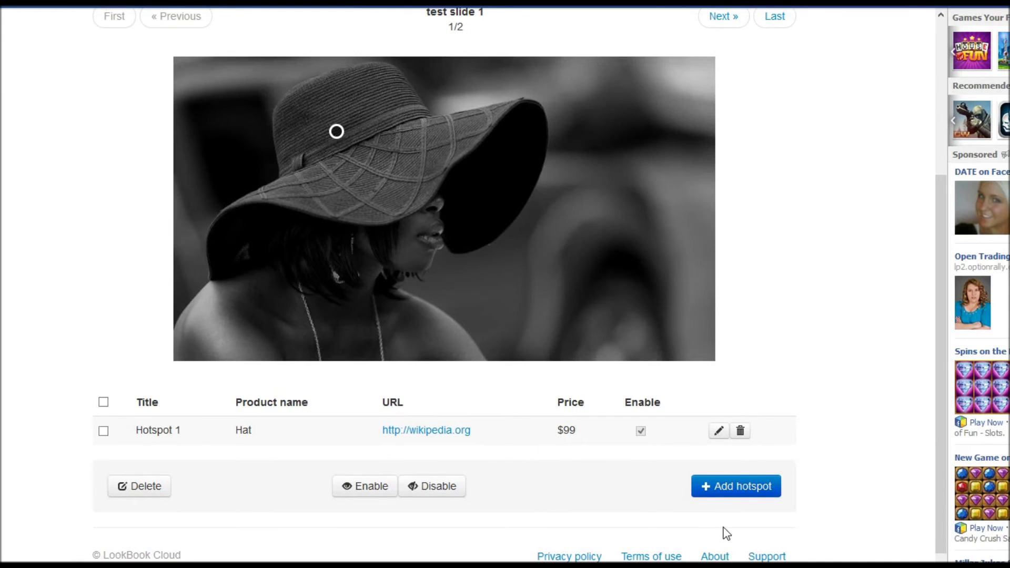
pyautogui.click(735, 487)
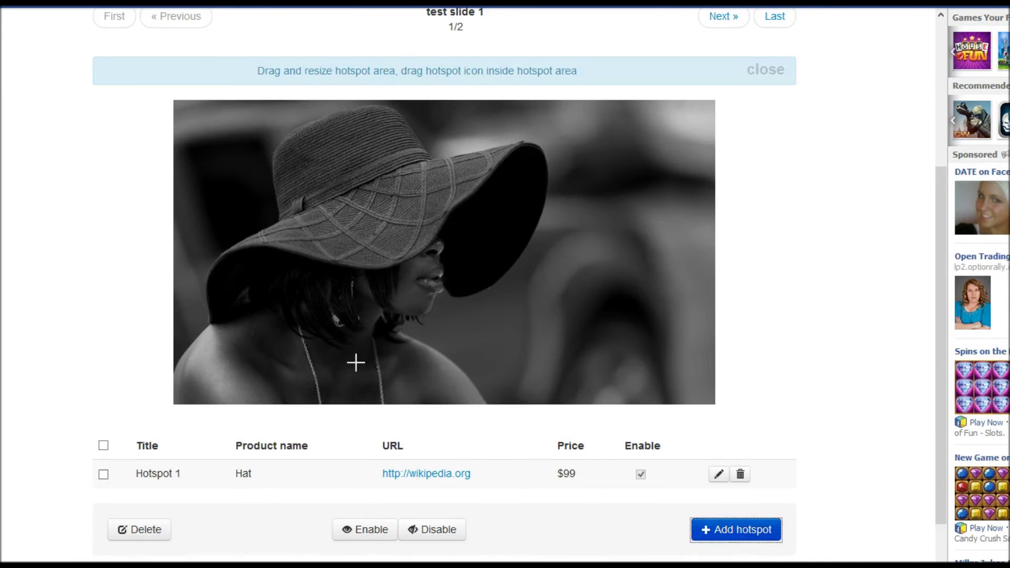
pyautogui.click(314, 364)
pyautogui.write('N')
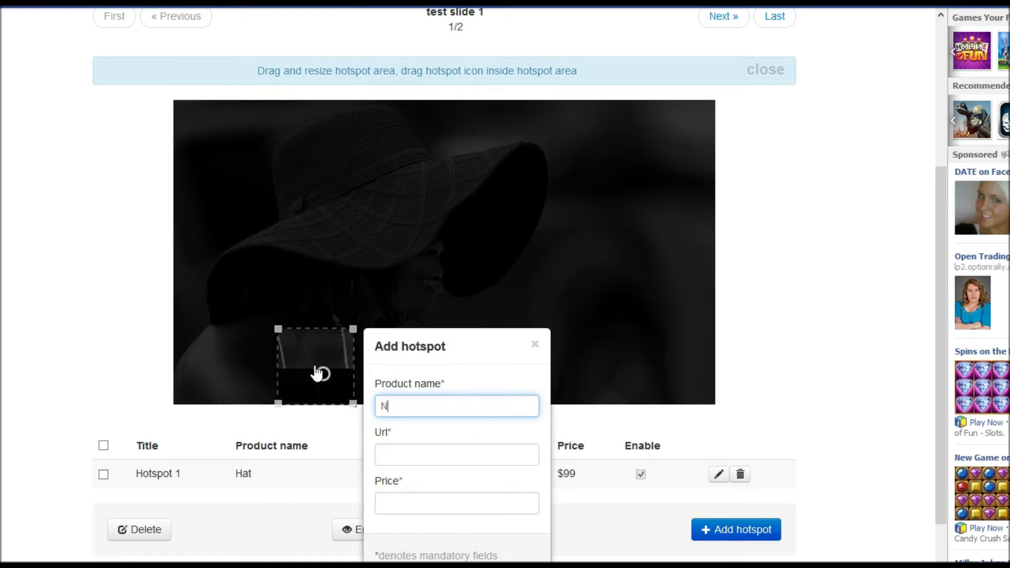
pyautogui.write('ecklace')
pyautogui.click(408, 455)
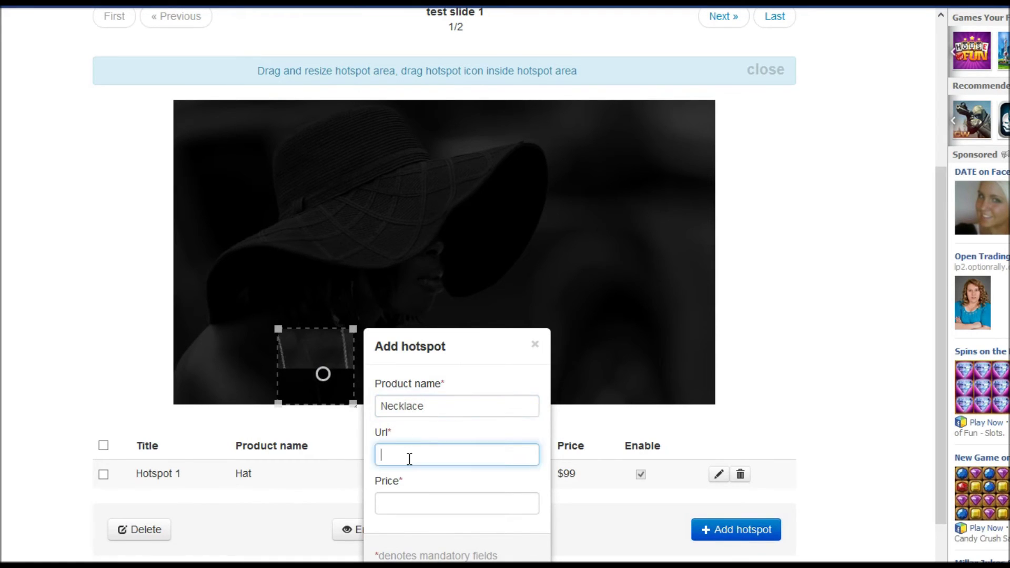
pyautogui.write('http://wikipedia.org')
pyautogui.click(411, 500)
pyautogui.write('6')
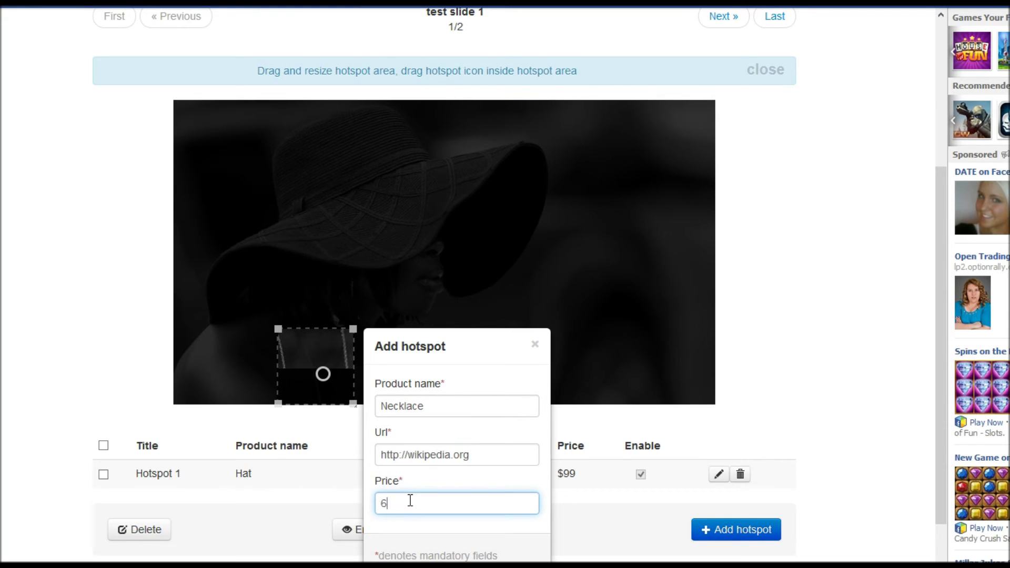
pyautogui.write('0')
pyautogui.scroll(-1, 426, 497)
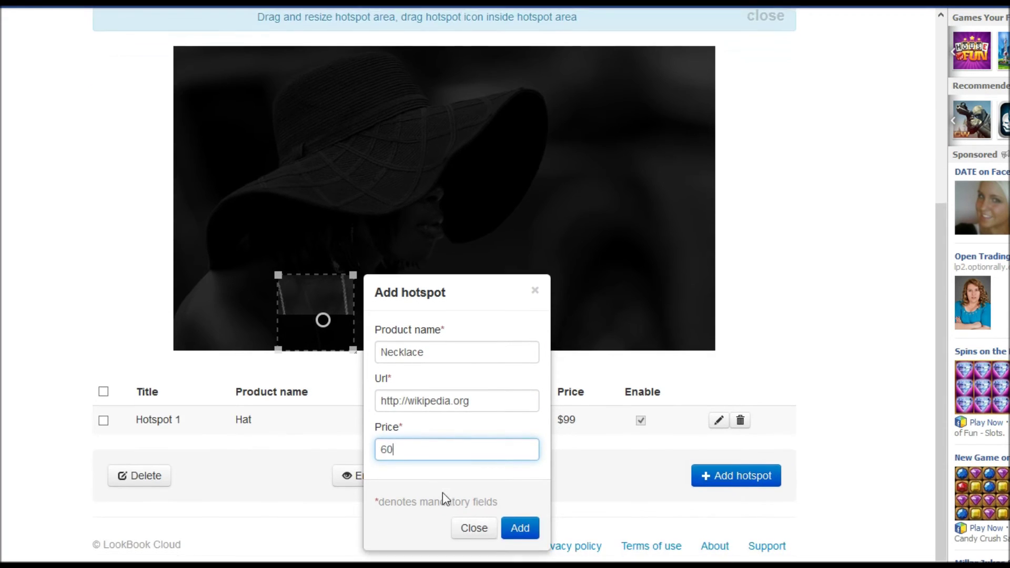
pyautogui.click(519, 528)
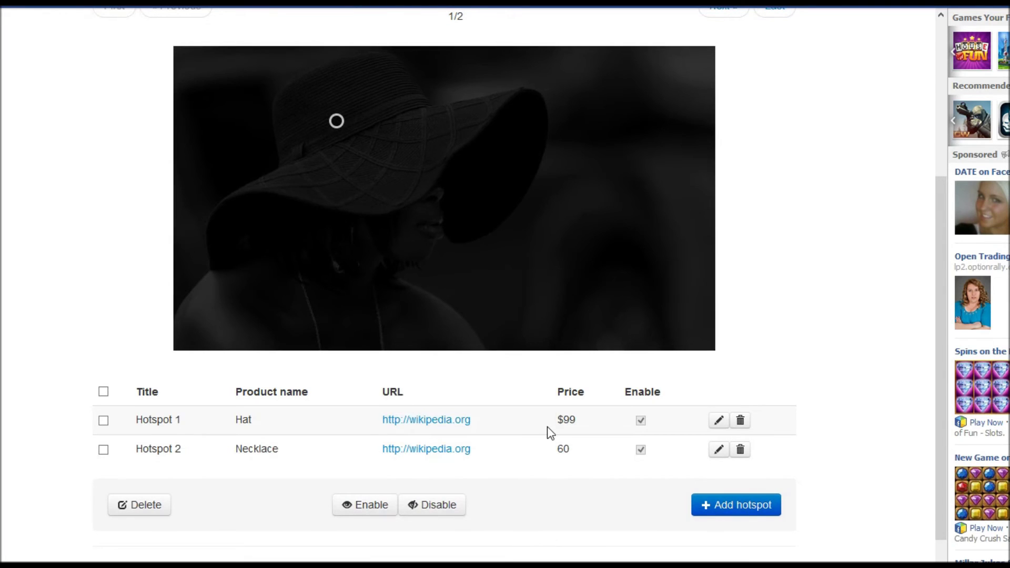
pyautogui.scroll(3, 547, 427)
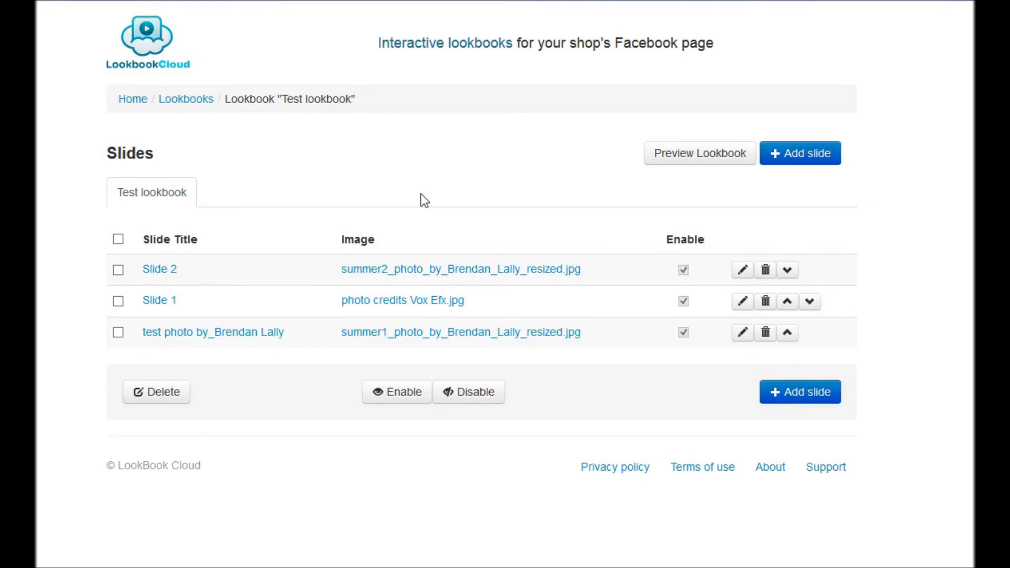
# Go back to the home page, open subscription management, and show the Account information tab
pyautogui.click(132, 99)
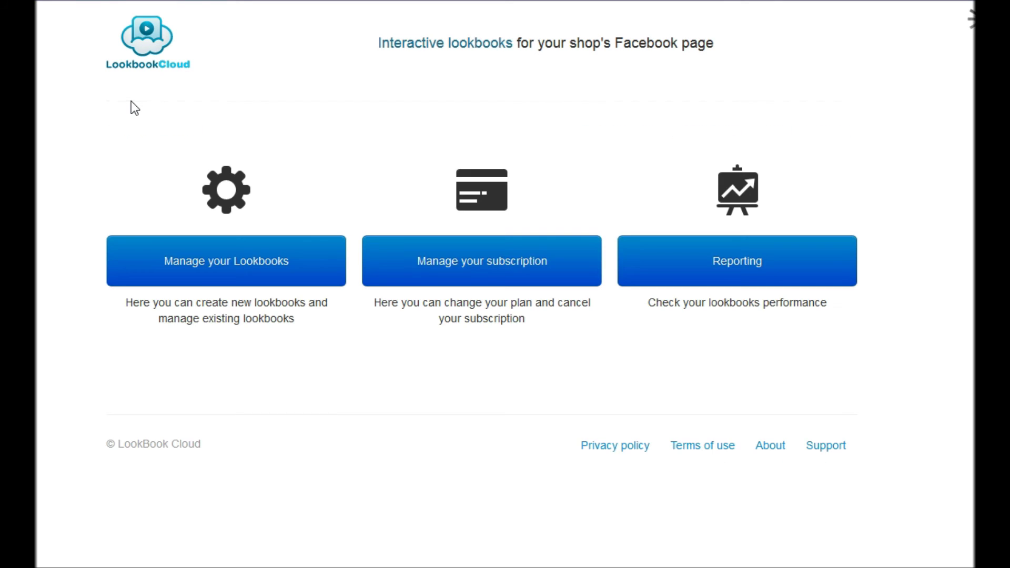
pyautogui.click(460, 273)
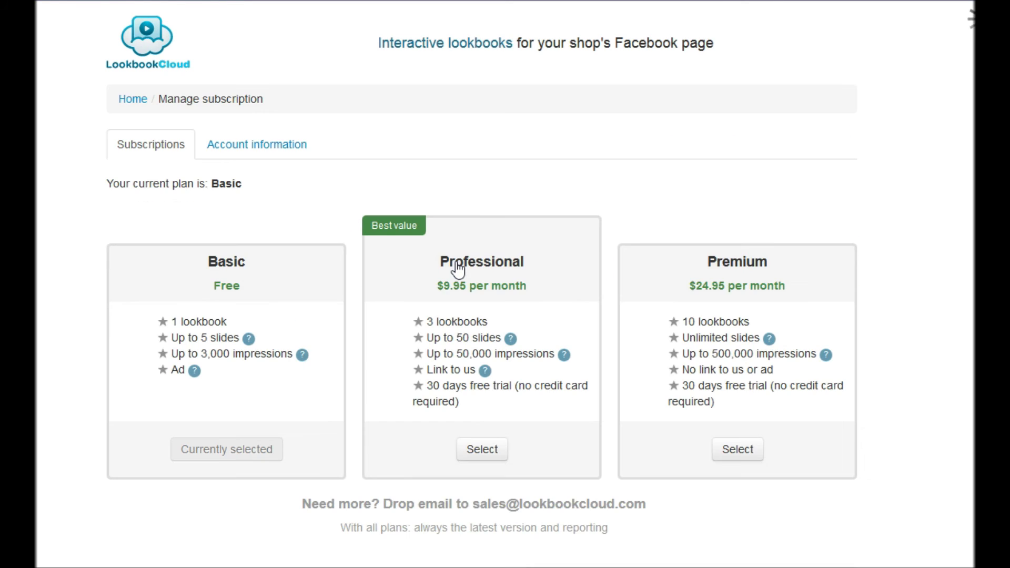
pyautogui.click(269, 146)
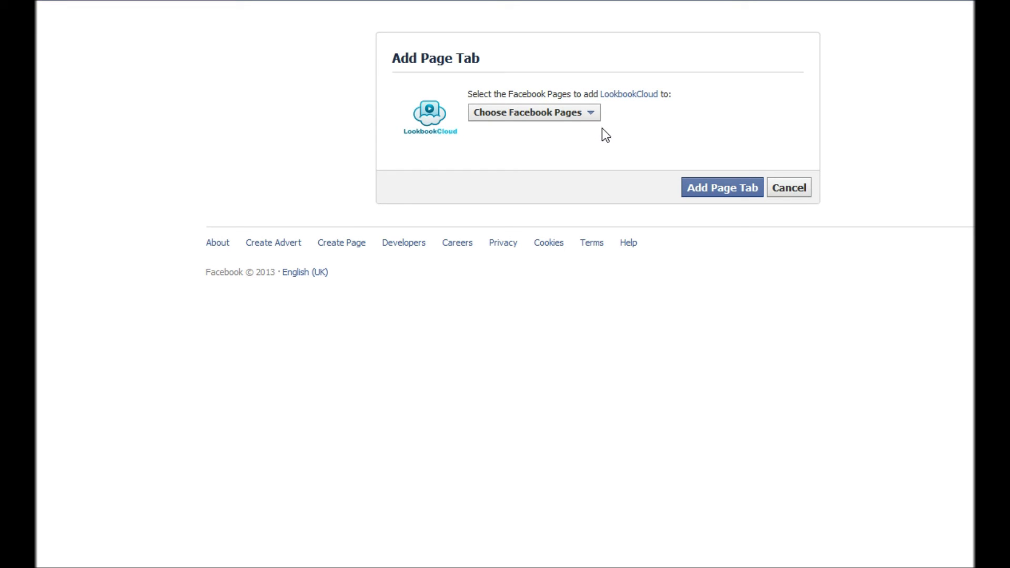
# Select the ALB test page and add LookbookCloud to it as a page tab
pyautogui.click(586, 120)
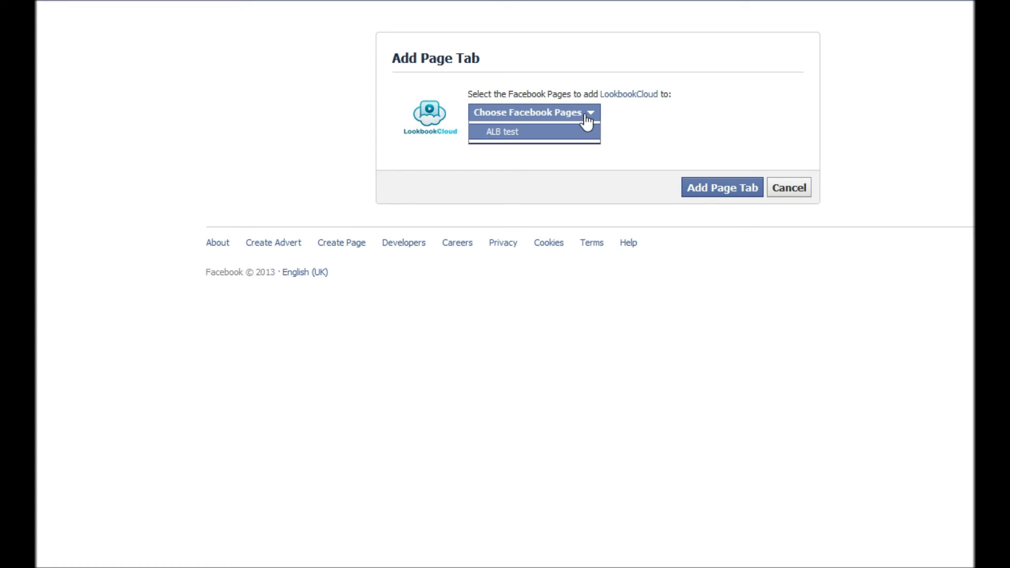
pyautogui.click(528, 136)
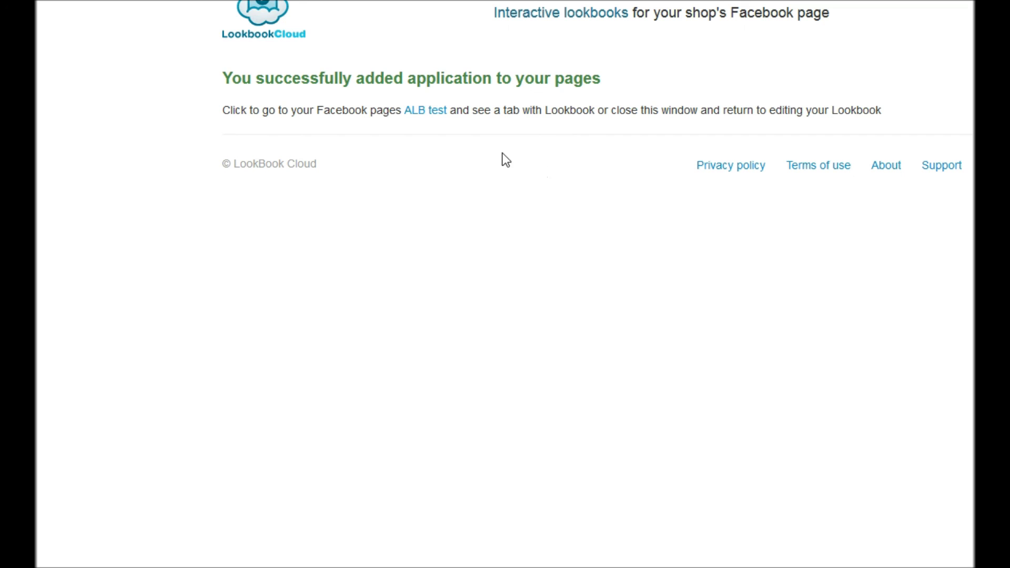
pyautogui.click(428, 110)
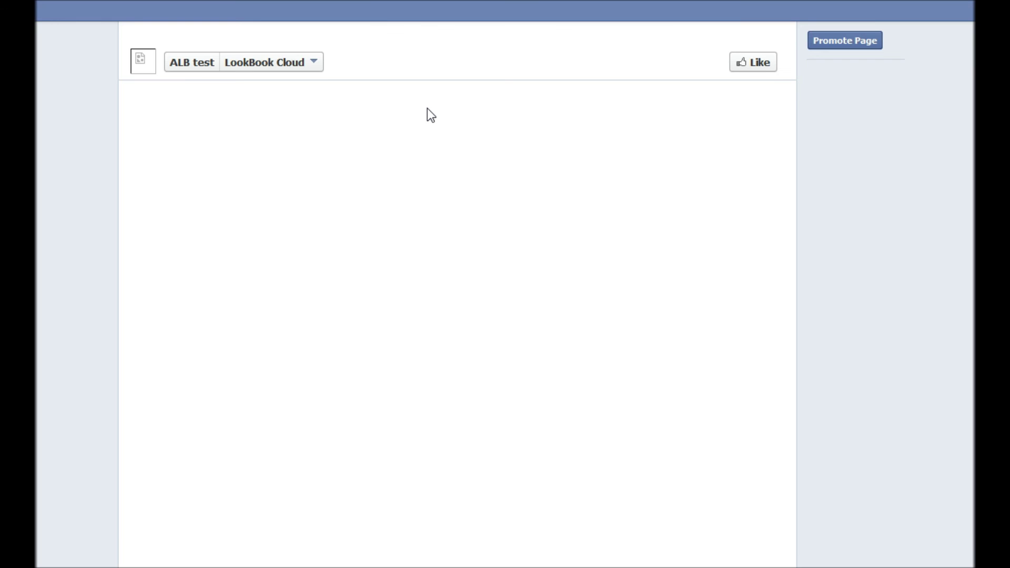